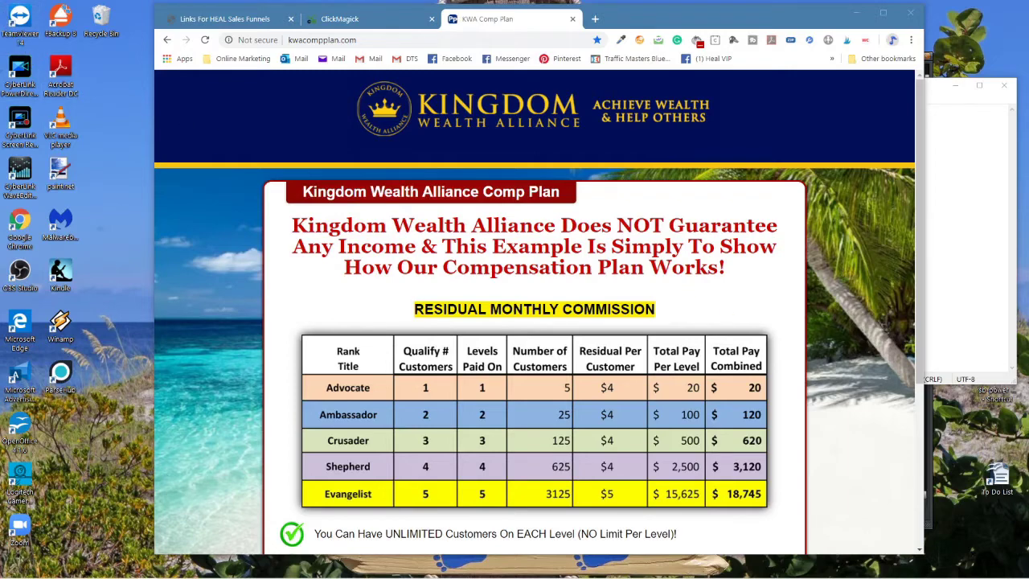
Step: Review the HEAL sales funnel list and its funnel links, from the Ace Story Funnel through the Philanthropy Funnel
{"action": "left_click", "coordinate": [258, 22]}
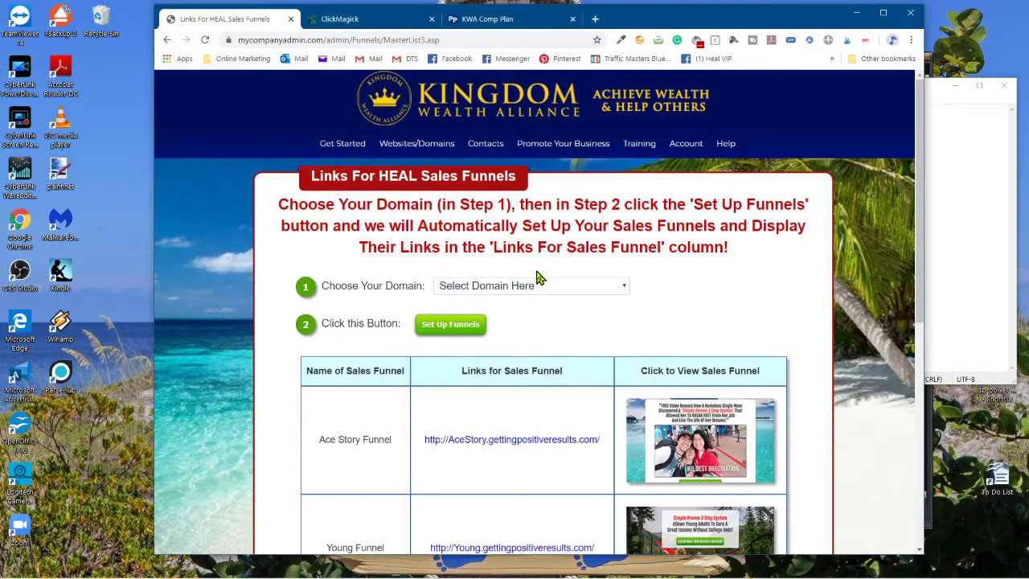
{"action": "scroll", "coordinate": [547, 271], "scroll_direction": "down", "scroll_amount": 1}
{"action": "scroll", "coordinate": [546, 271], "scroll_direction": "down", "scroll_amount": 3}
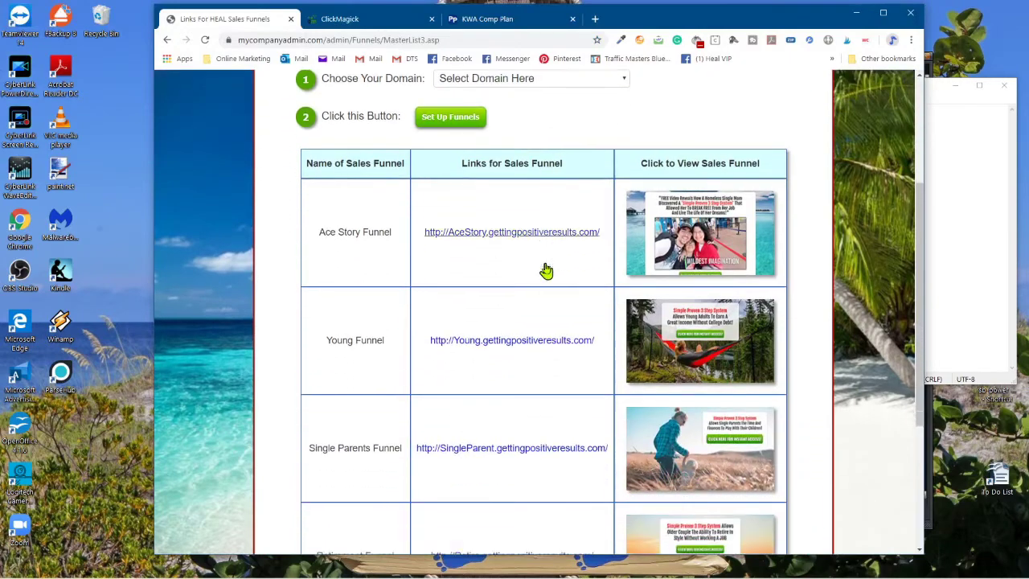
{"action": "scroll", "coordinate": [547, 271], "scroll_direction": "down", "scroll_amount": 2}
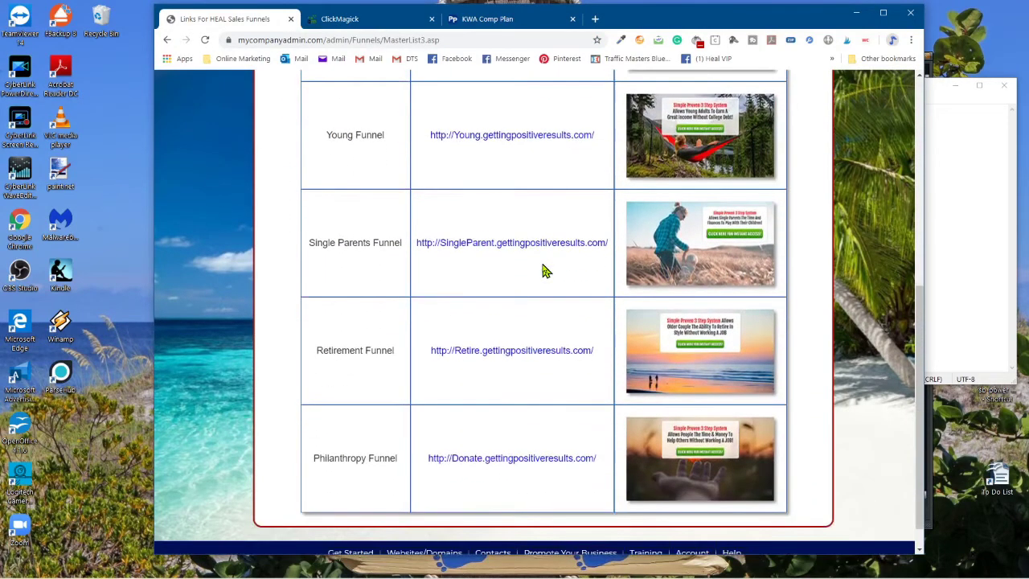
{"action": "scroll", "coordinate": [543, 271], "scroll_direction": "up", "scroll_amount": 2}
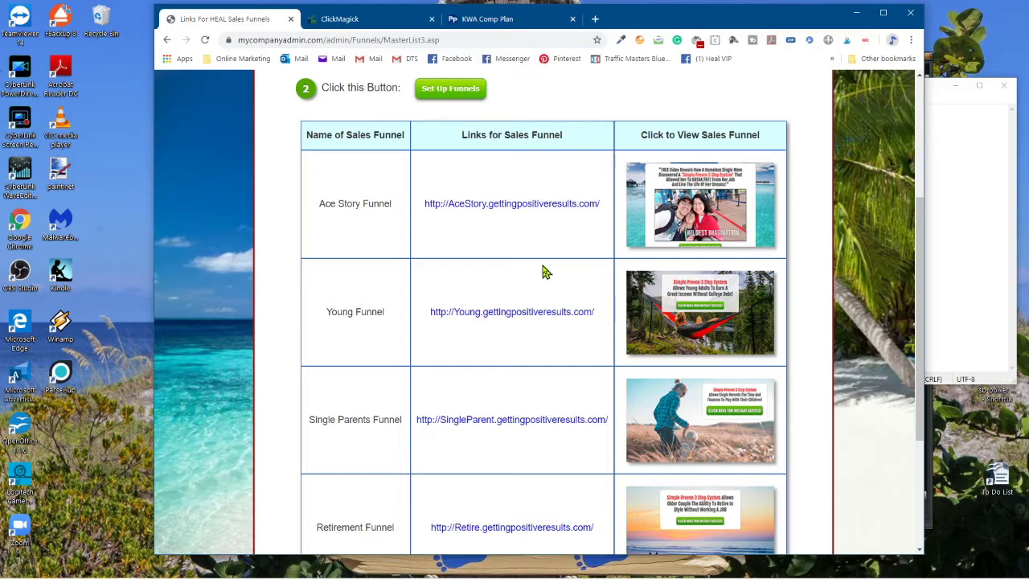
{"action": "scroll", "coordinate": [542, 273], "scroll_direction": "down", "scroll_amount": 3}
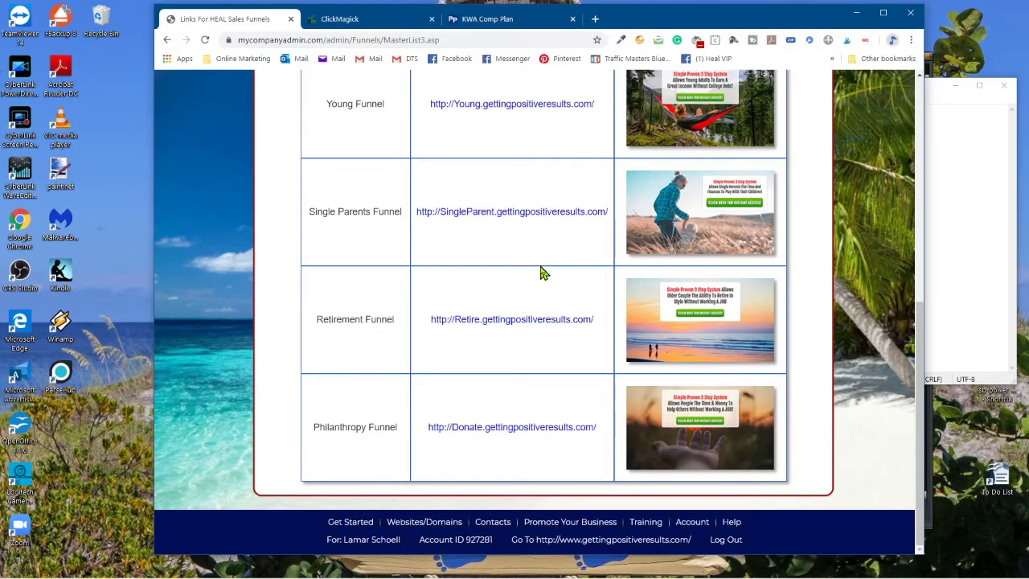
Step: Switch to ClickMagick and review the click and action statistics of the Heal group's tracking links
{"action": "left_click", "coordinate": [348, 24]}
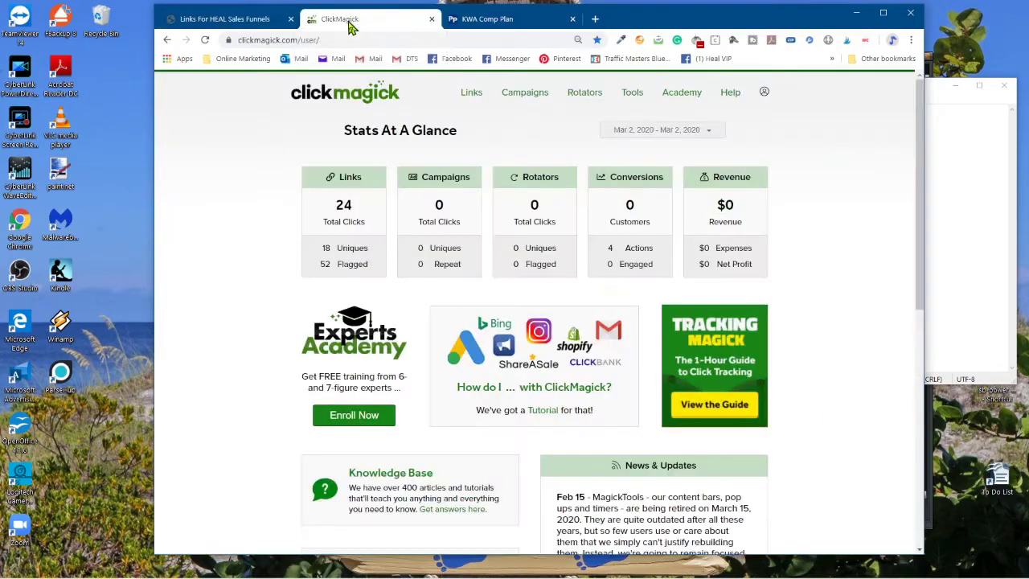
{"action": "left_click", "coordinate": [470, 96]}
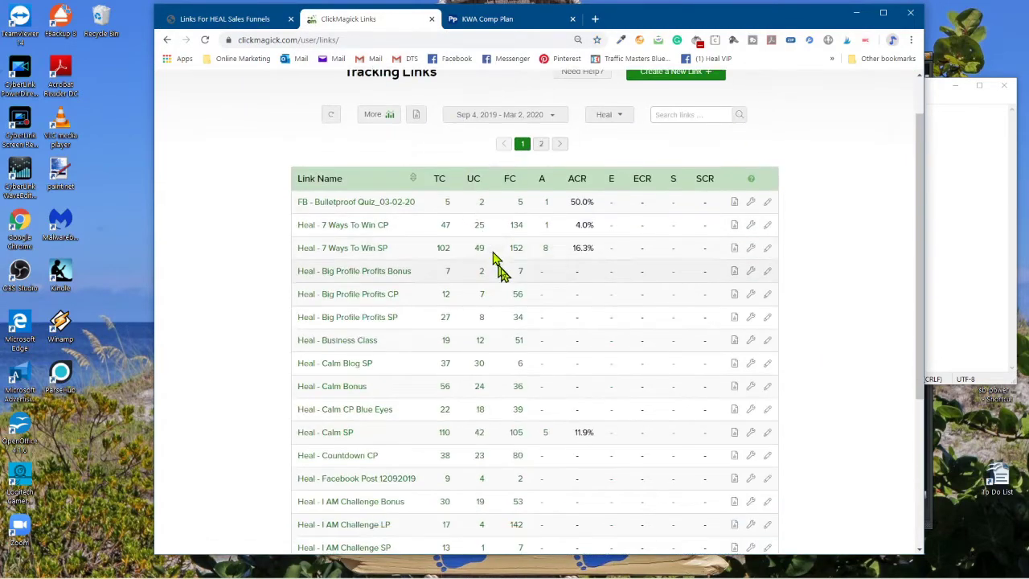
{"action": "scroll", "coordinate": [337, 324], "scroll_direction": "down", "scroll_amount": 1}
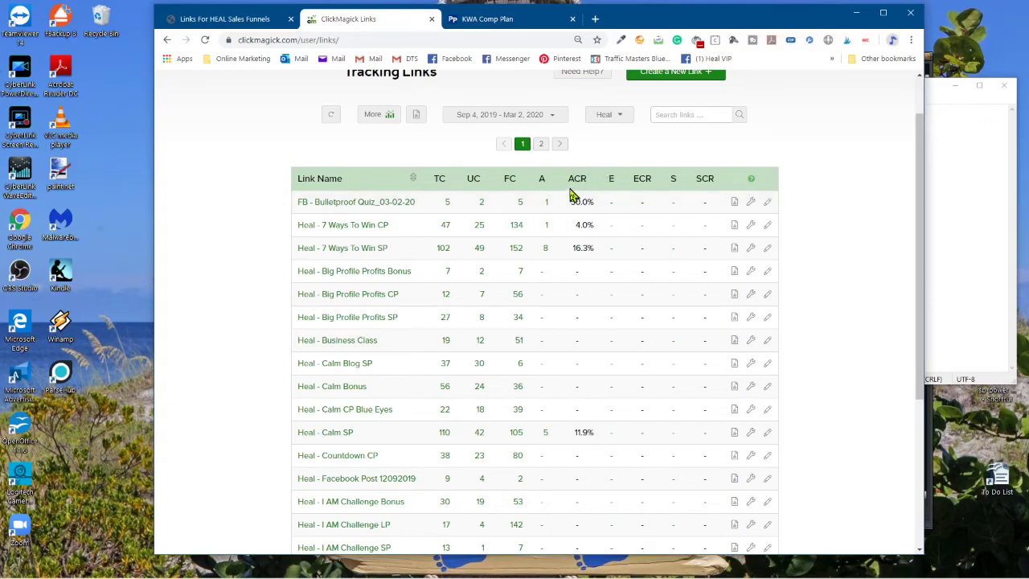
{"action": "scroll", "coordinate": [571, 195], "scroll_direction": "down", "scroll_amount": 3}
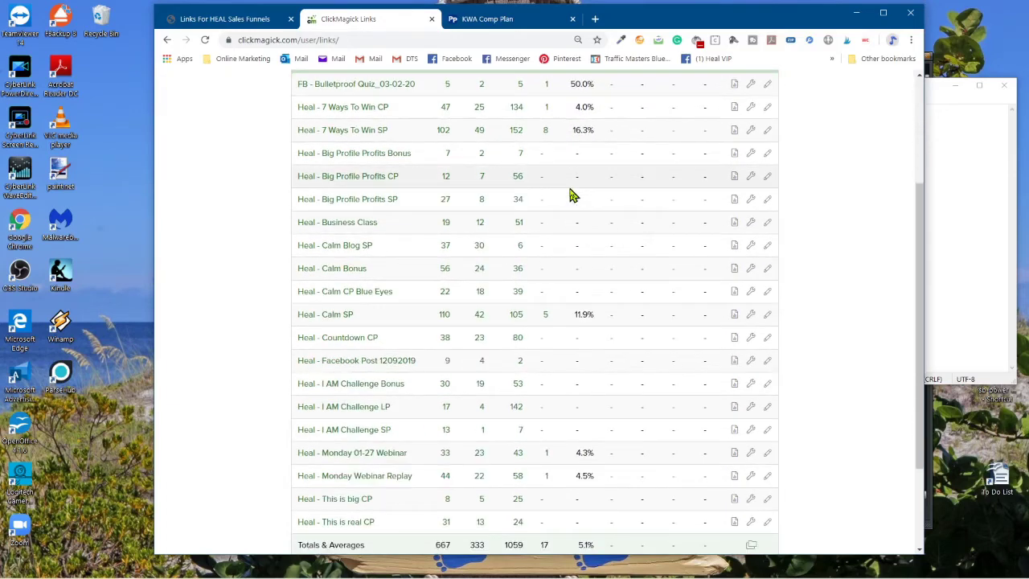
{"action": "scroll", "coordinate": [571, 196], "scroll_direction": "down", "scroll_amount": 3}
{"action": "scroll", "coordinate": [570, 196], "scroll_direction": "up", "scroll_amount": 4}
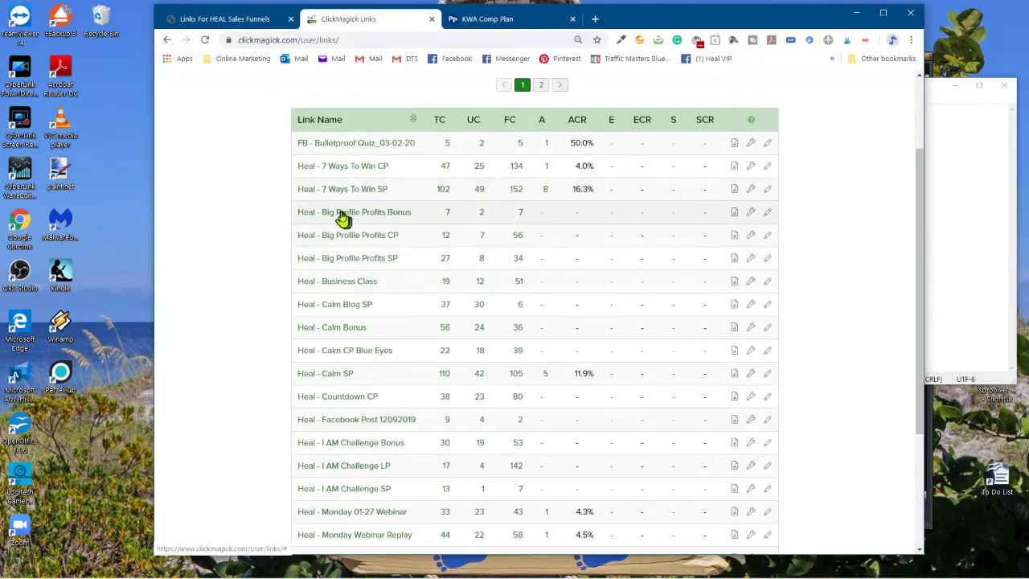
{"action": "mouse_move", "coordinate": [350, 201]}
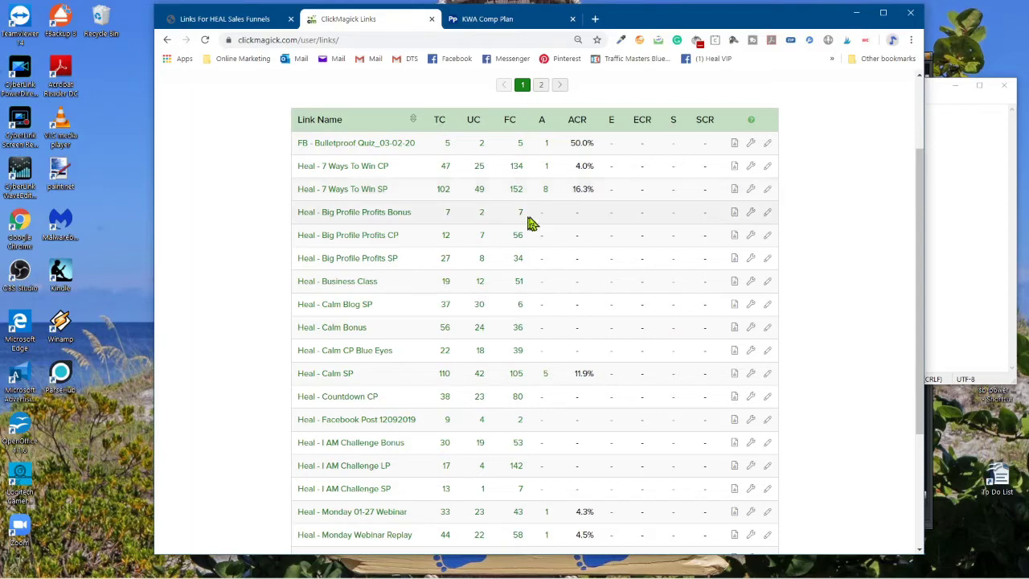
{"action": "scroll", "coordinate": [619, 190], "scroll_direction": "up", "scroll_amount": 2}
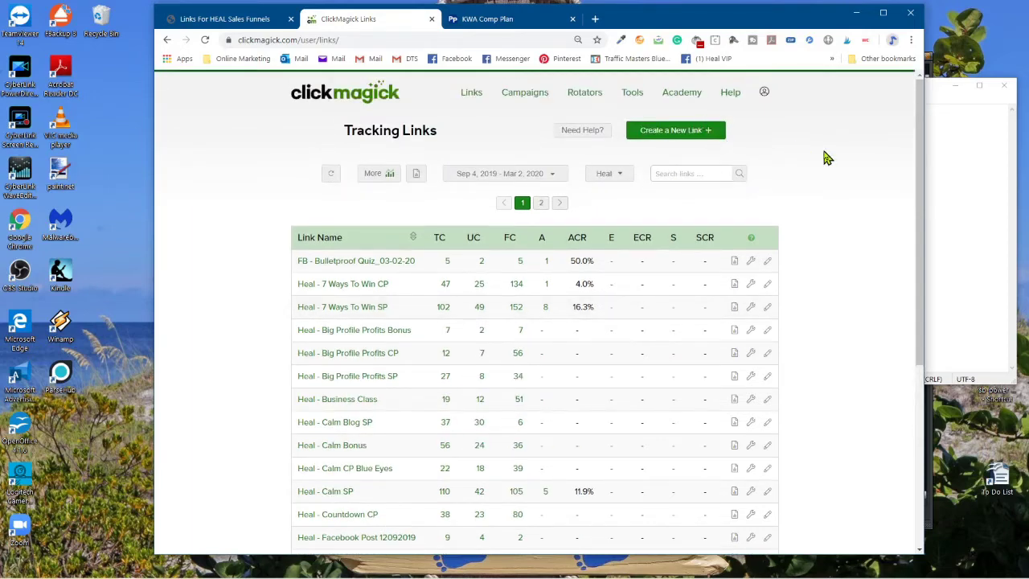
Step: Open the Pixel Builder among ClickMagick's tracking pixel tools
{"action": "left_click", "coordinate": [632, 98]}
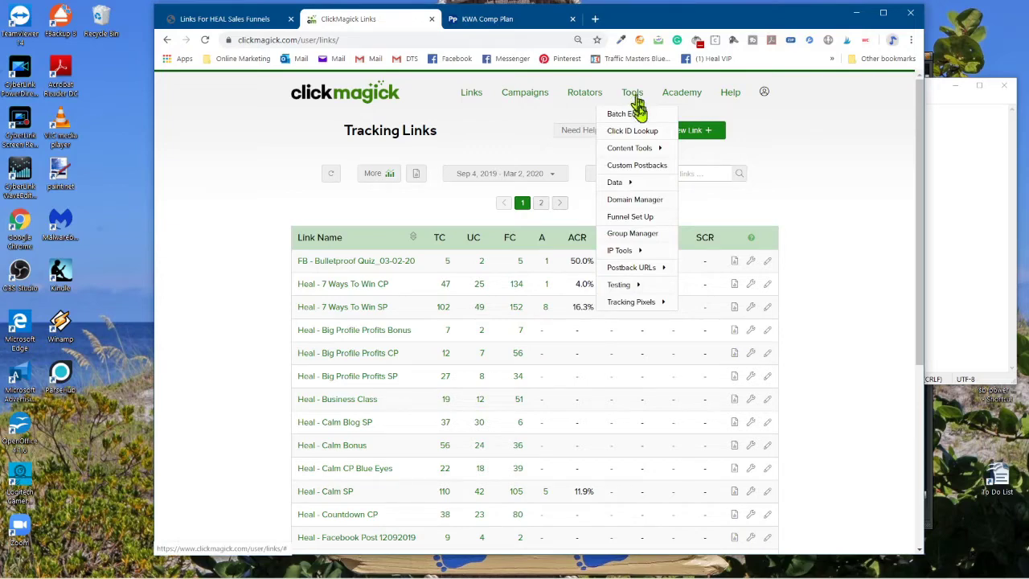
{"action": "left_click", "coordinate": [639, 303]}
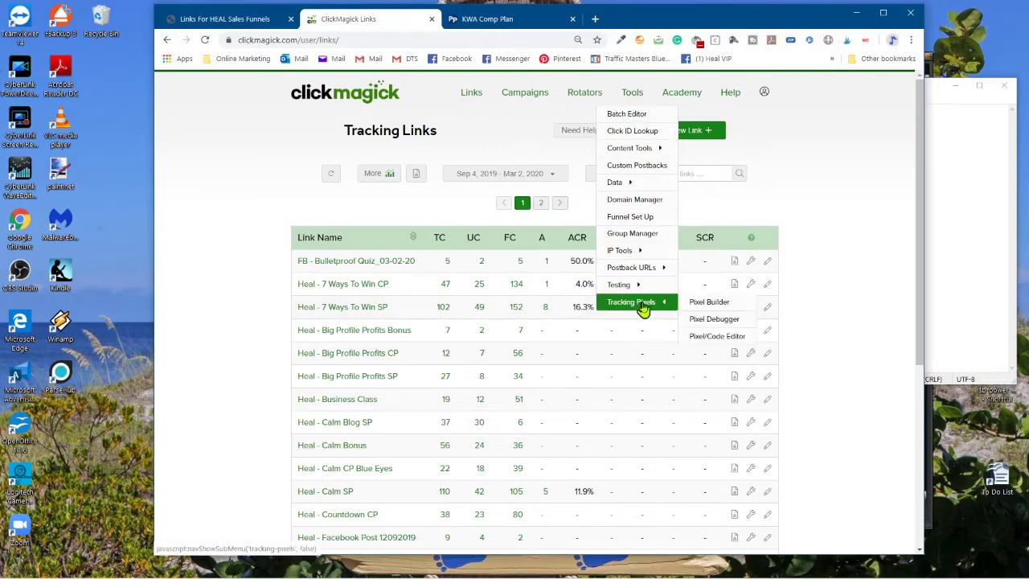
{"action": "left_click", "coordinate": [717, 303]}
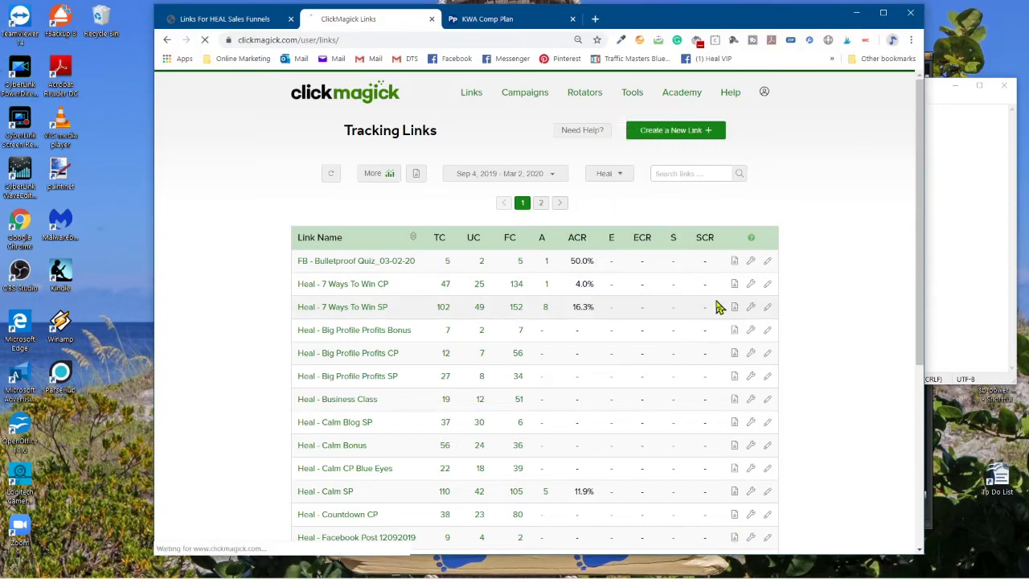
{"action": "scroll", "coordinate": [764, 290], "scroll_direction": "down", "scroll_amount": 1}
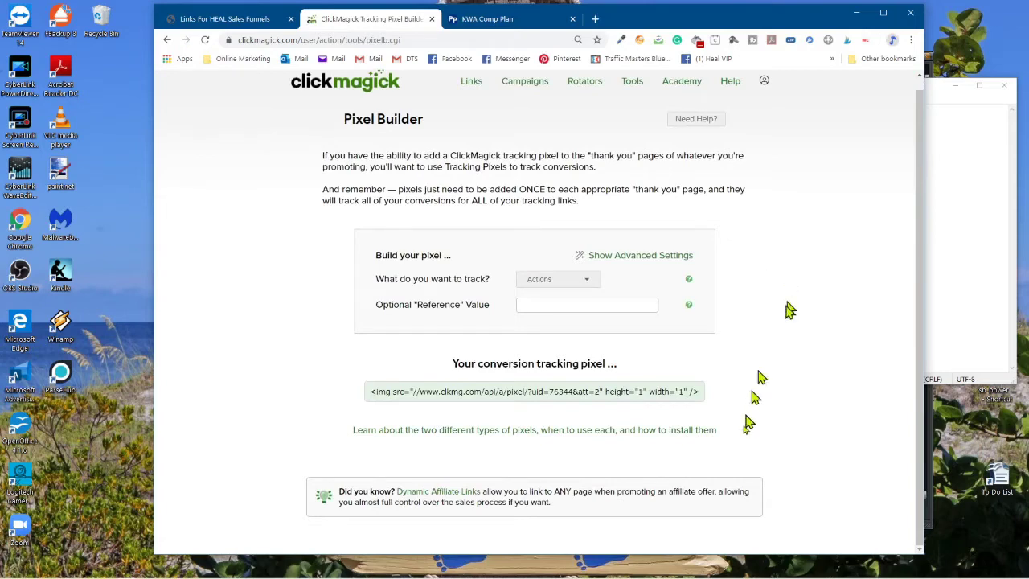
Step: Copy the generated conversion tracking pixel code for Actions and paste it into the untitled Notepad document
{"action": "left_click", "coordinate": [508, 391]}
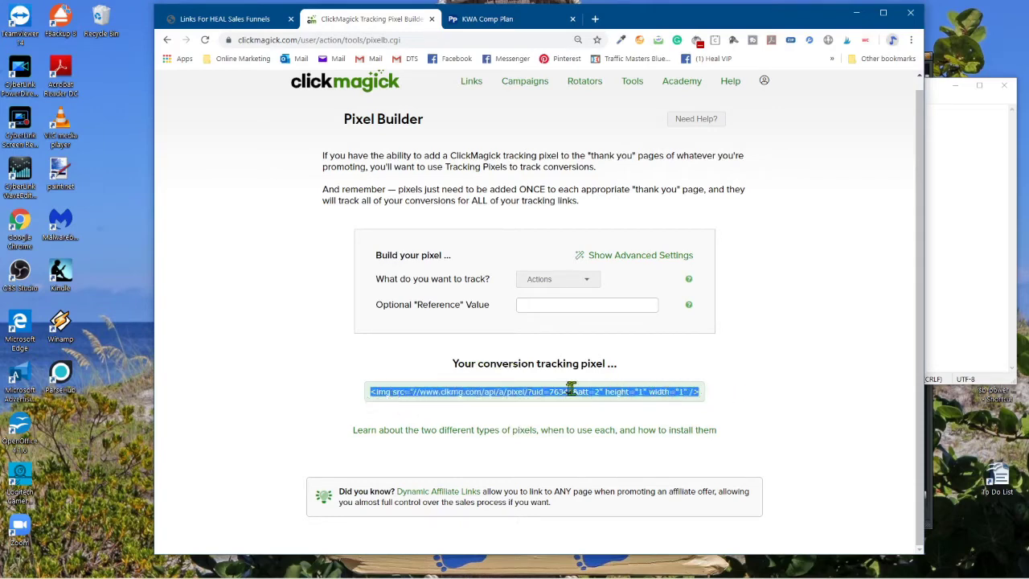
{"action": "right_click", "coordinate": [537, 394]}
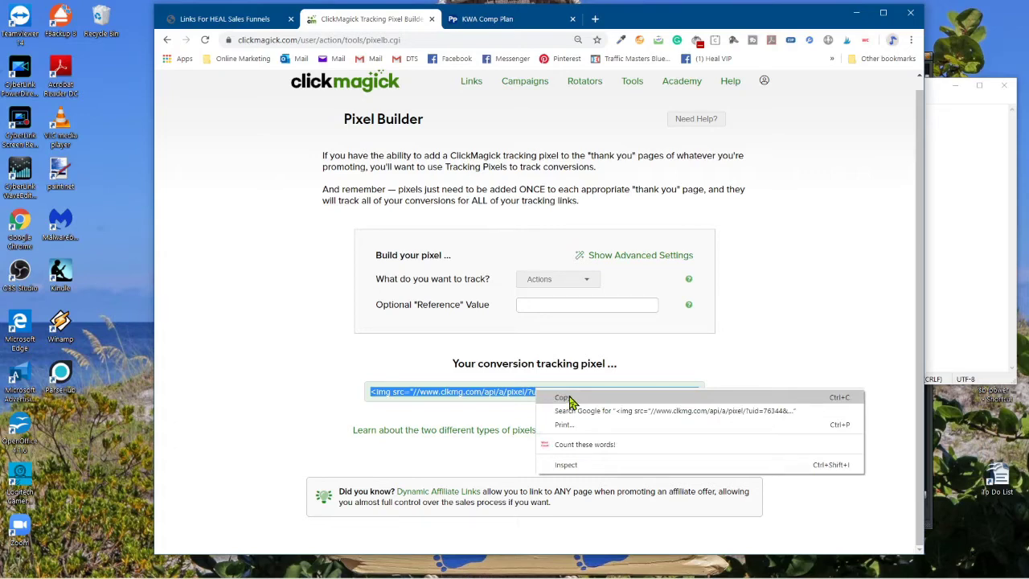
{"action": "left_click", "coordinate": [567, 398]}
{"action": "left_click", "coordinate": [936, 221]}
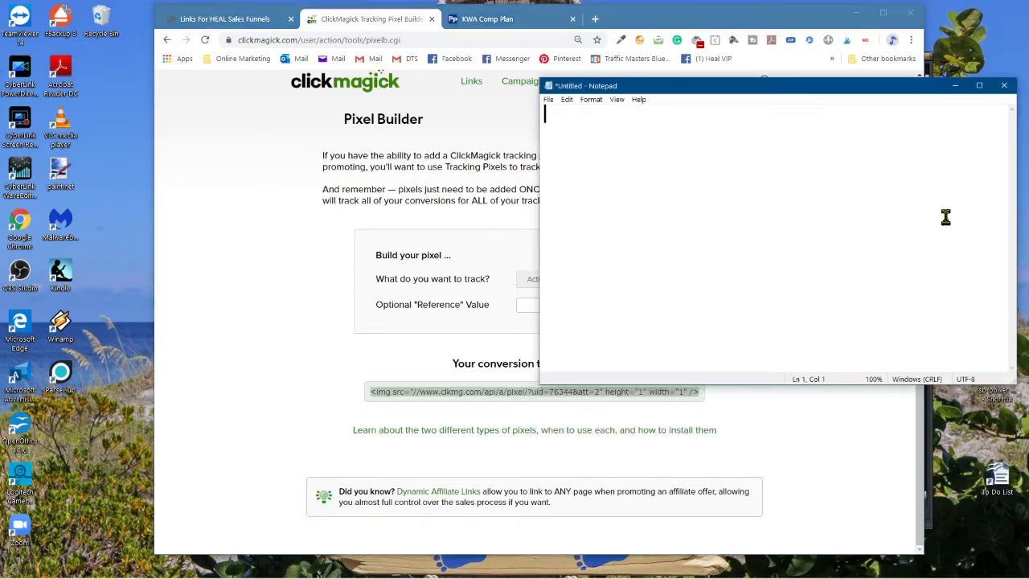
{"action": "right_click", "coordinate": [572, 118]}
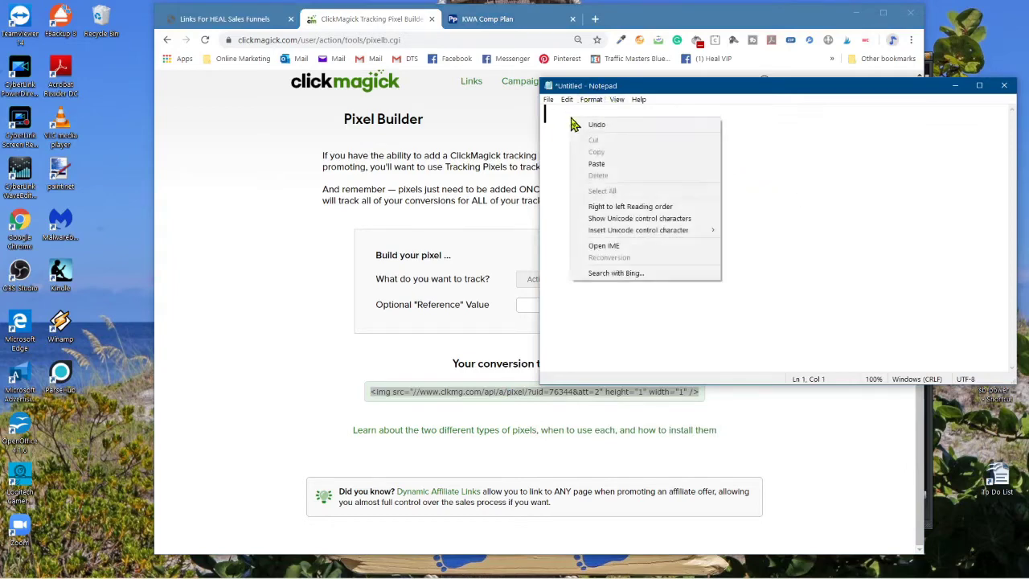
{"action": "left_click", "coordinate": [624, 164]}
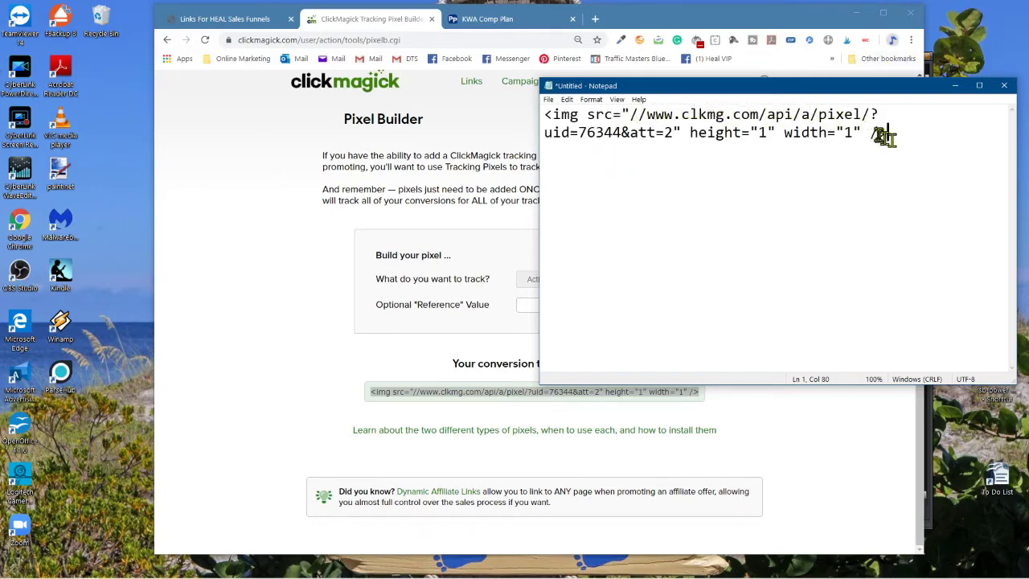
{"action": "left_click_drag", "start_coordinate": [546, 114], "coordinate": [903, 147]}
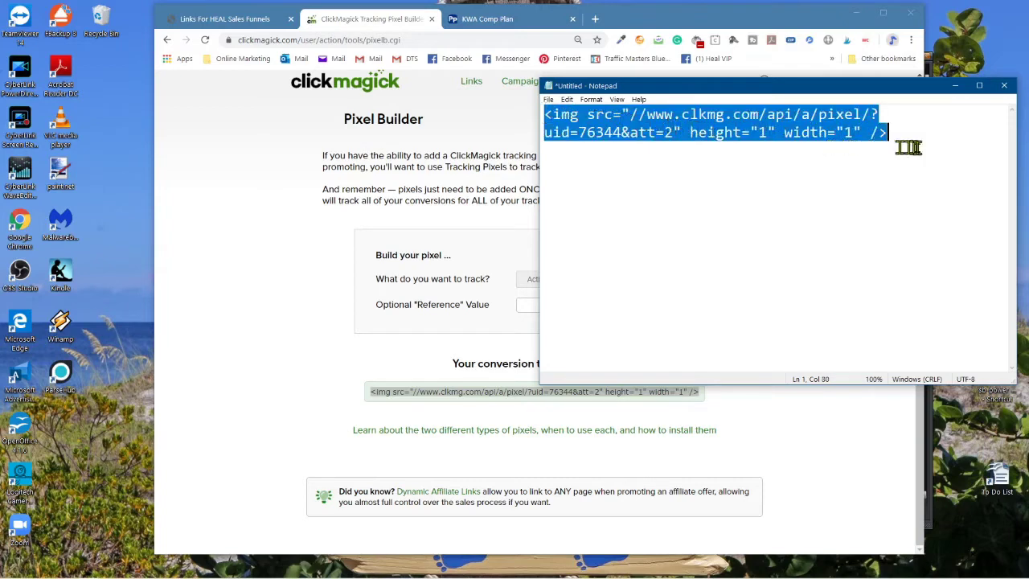
{"action": "left_click", "coordinate": [835, 197]}
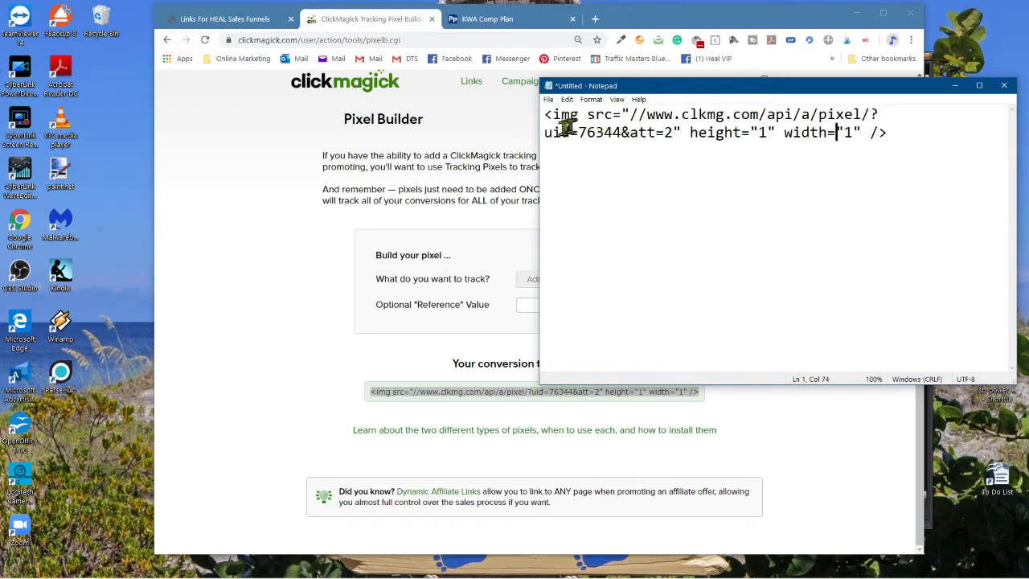
Step: In the Kingdom Wealth Alliance admin site, open Website Statistics and go to its Conversion Tracker Image page
{"action": "left_click", "coordinate": [233, 20]}
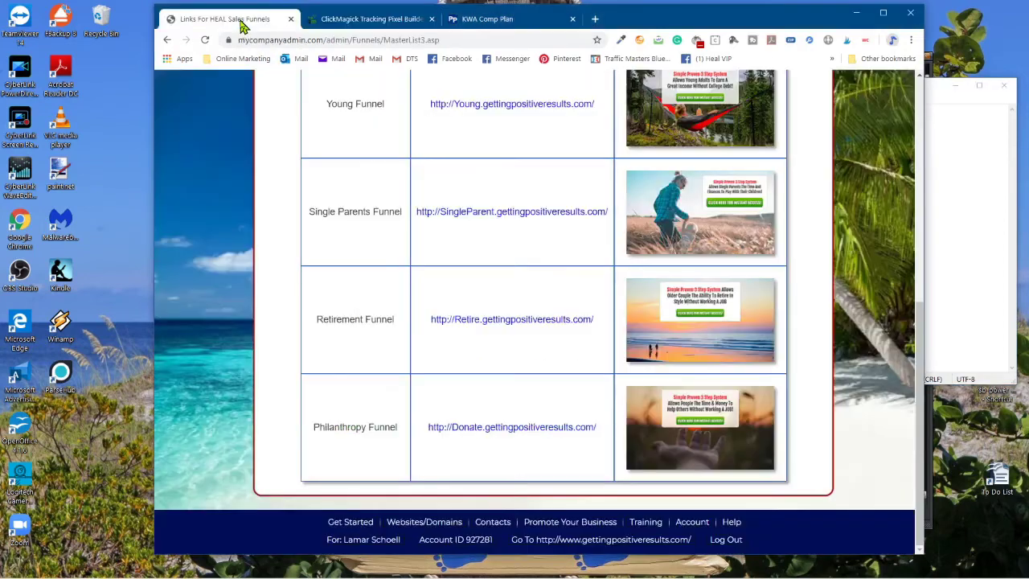
{"action": "scroll", "coordinate": [489, 191], "scroll_direction": "up", "scroll_amount": 5}
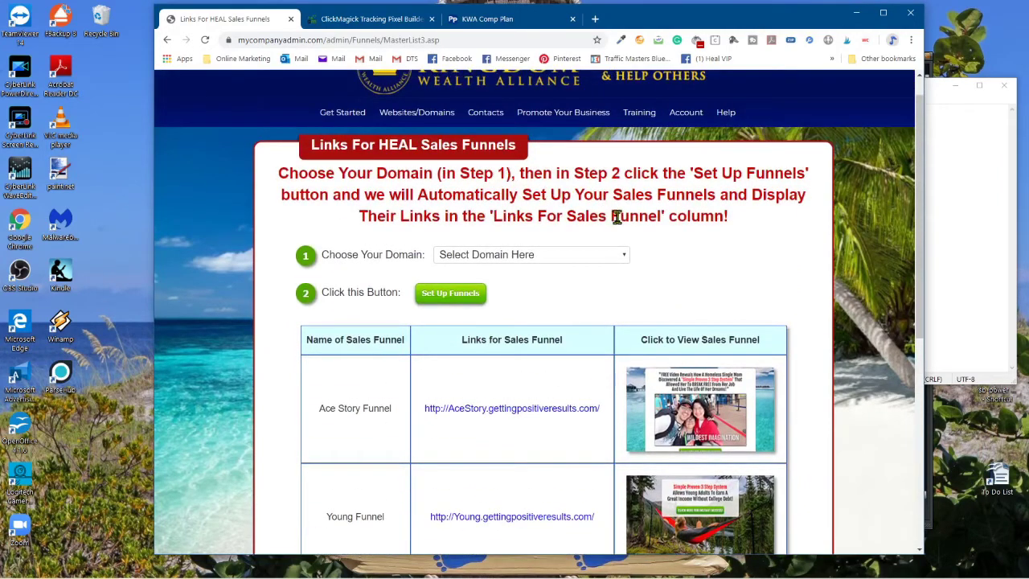
{"action": "scroll", "coordinate": [635, 222], "scroll_direction": "up", "scroll_amount": 1}
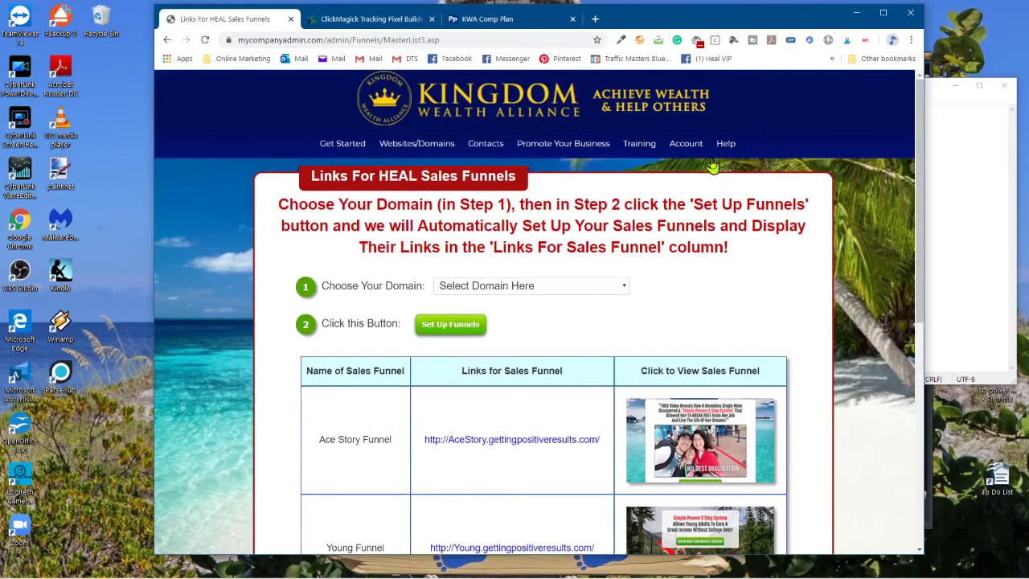
{"action": "mouse_move", "coordinate": [426, 160]}
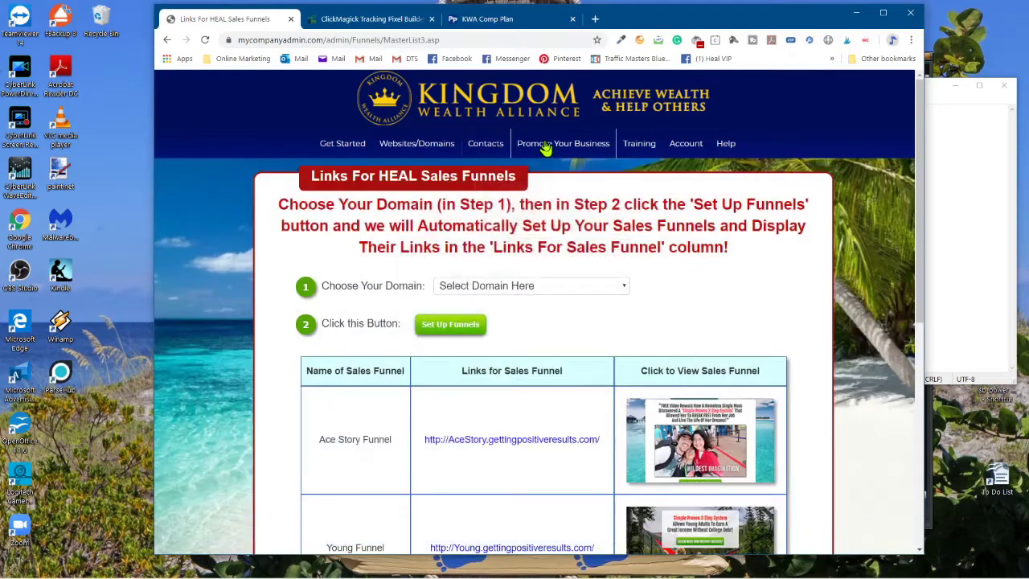
{"action": "mouse_move", "coordinate": [545, 149]}
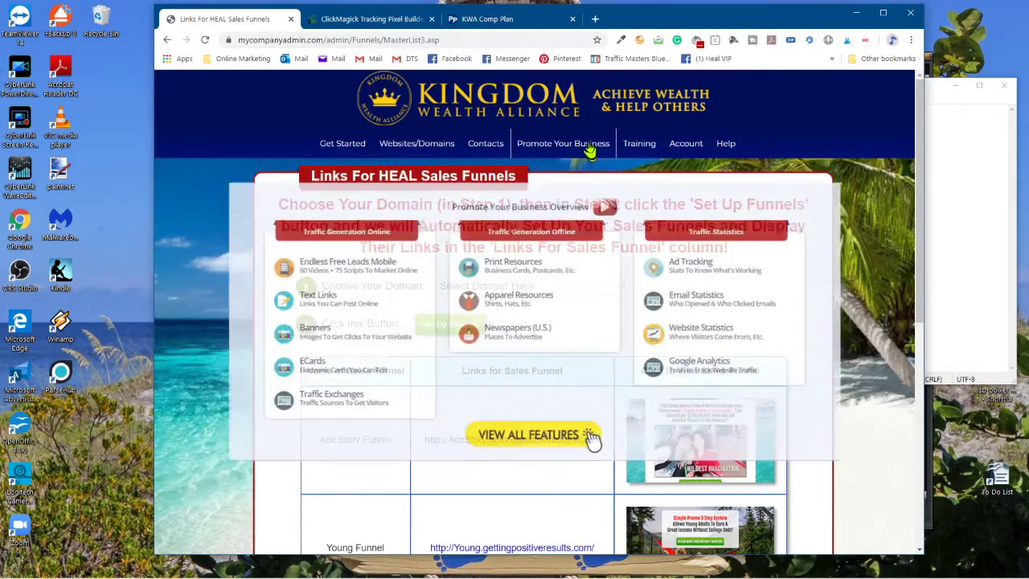
{"action": "mouse_move", "coordinate": [588, 153]}
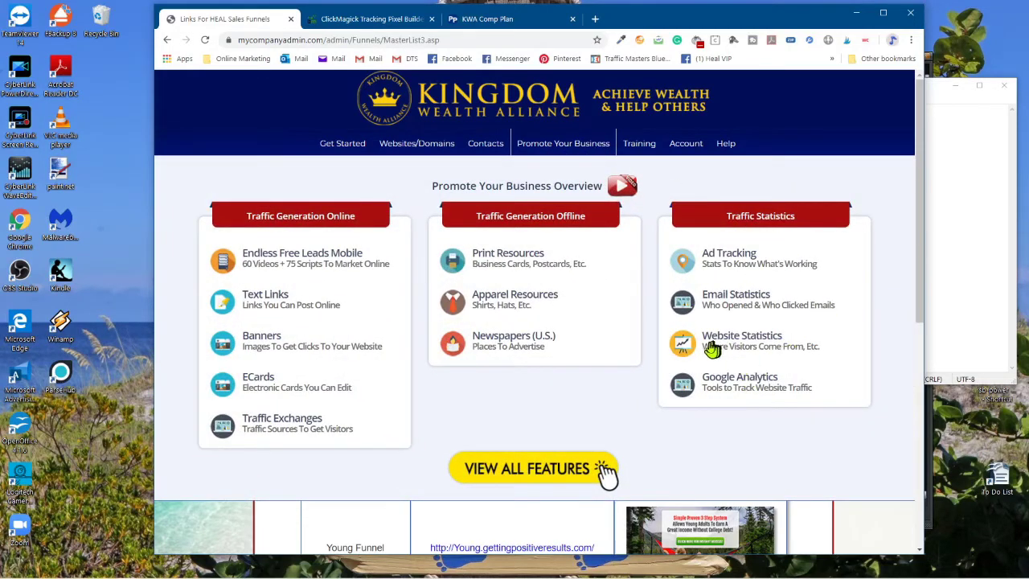
{"action": "left_click", "coordinate": [753, 341]}
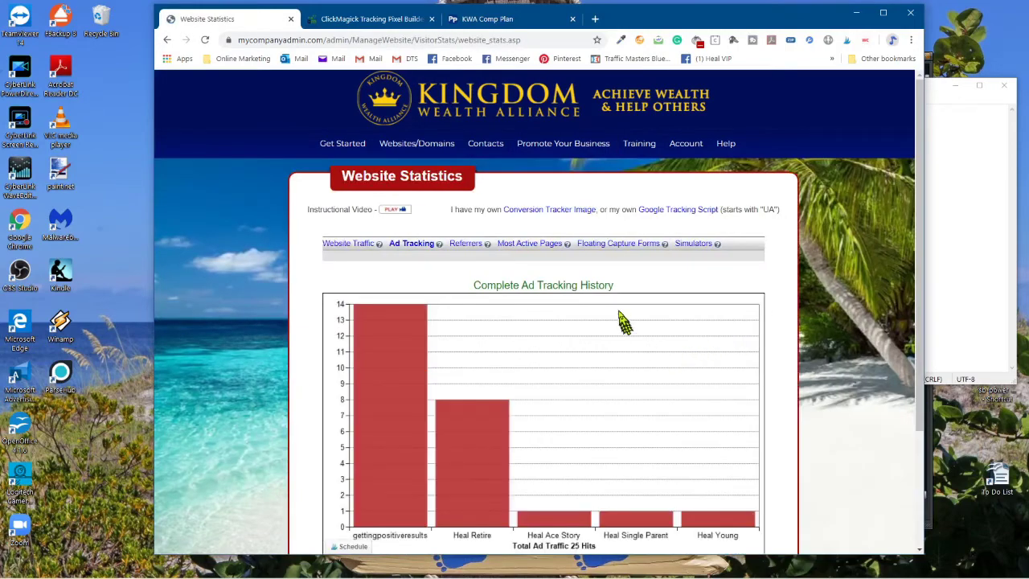
{"action": "scroll", "coordinate": [702, 320], "scroll_direction": "down", "scroll_amount": 2}
{"action": "scroll", "coordinate": [703, 319], "scroll_direction": "up", "scroll_amount": 2}
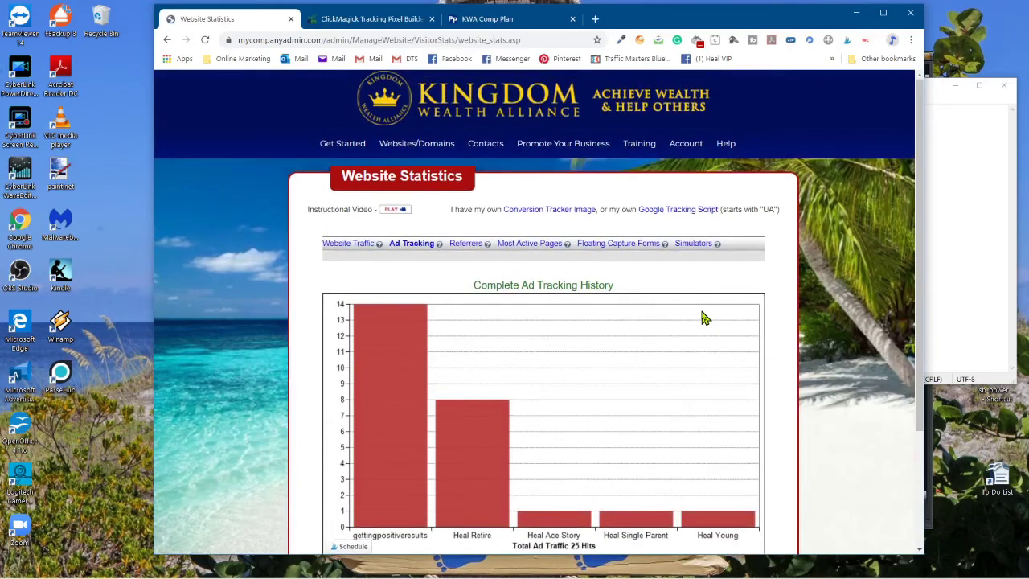
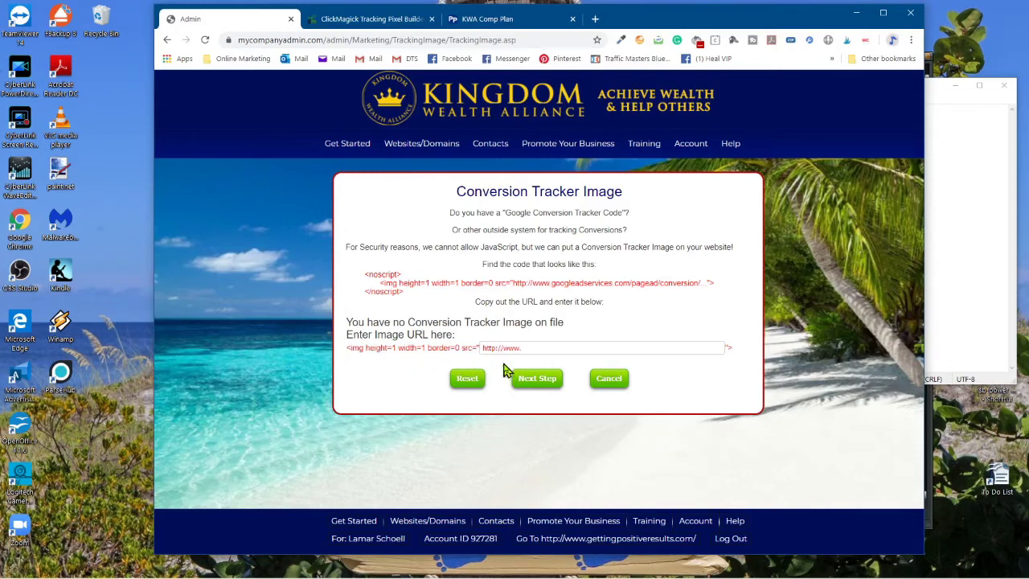
{"action": "left_click", "coordinate": [541, 352]}
{"action": "left_click", "coordinate": [950, 193]}
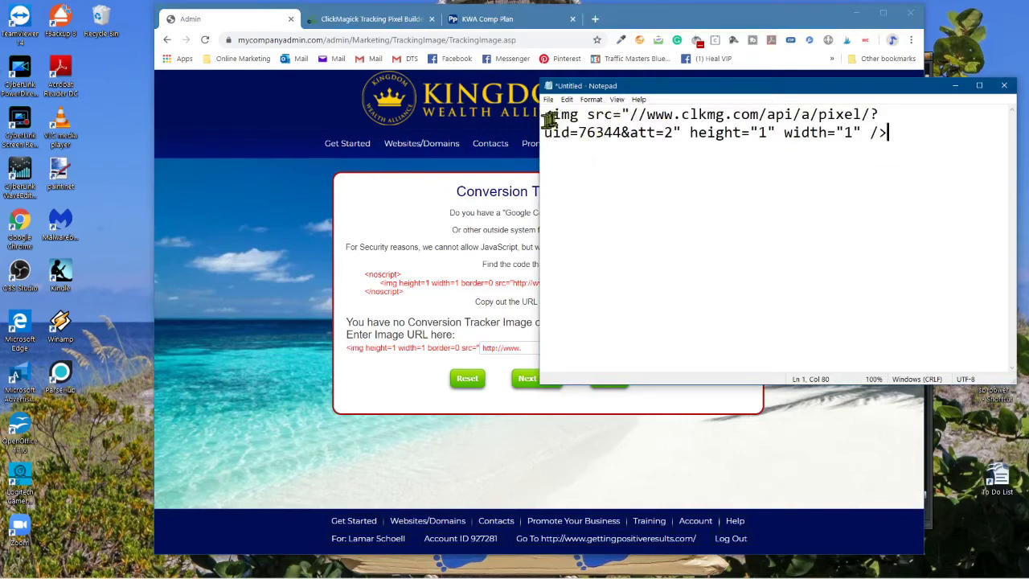
{"action": "left_click", "coordinate": [384, 364]}
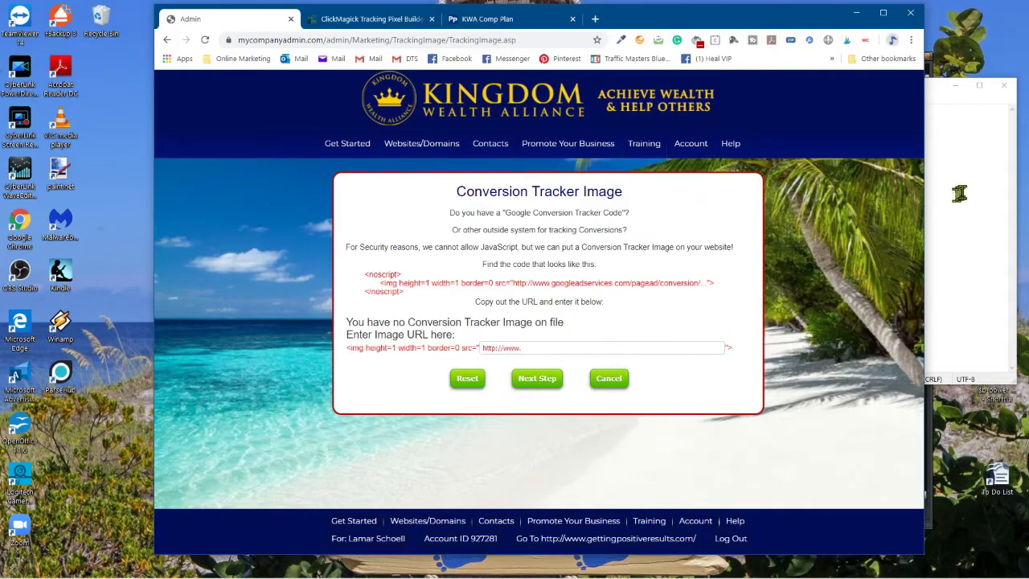
{"action": "left_click", "coordinate": [925, 153]}
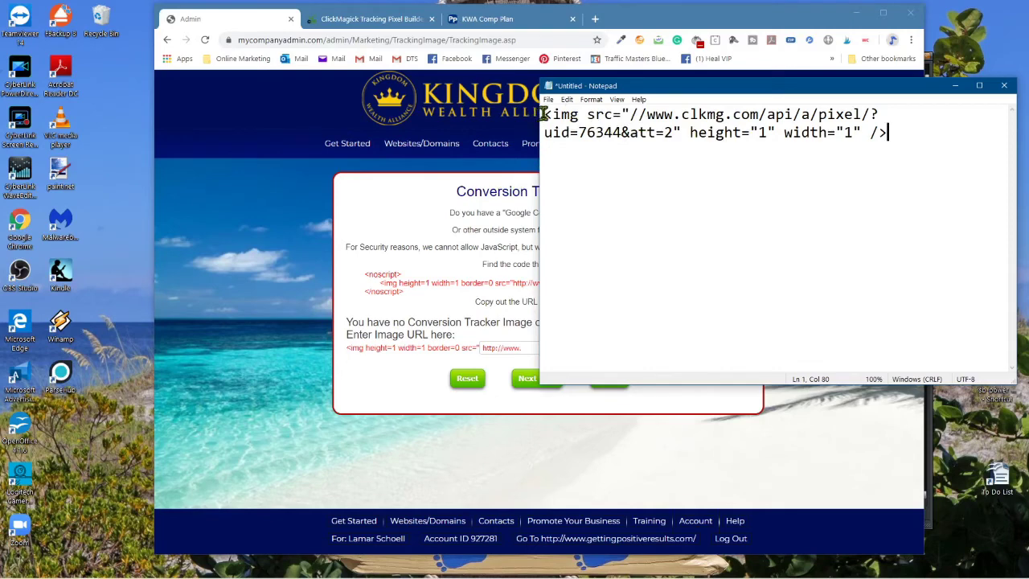
{"action": "left_click_drag", "start_coordinate": [552, 114], "coordinate": [670, 114]}
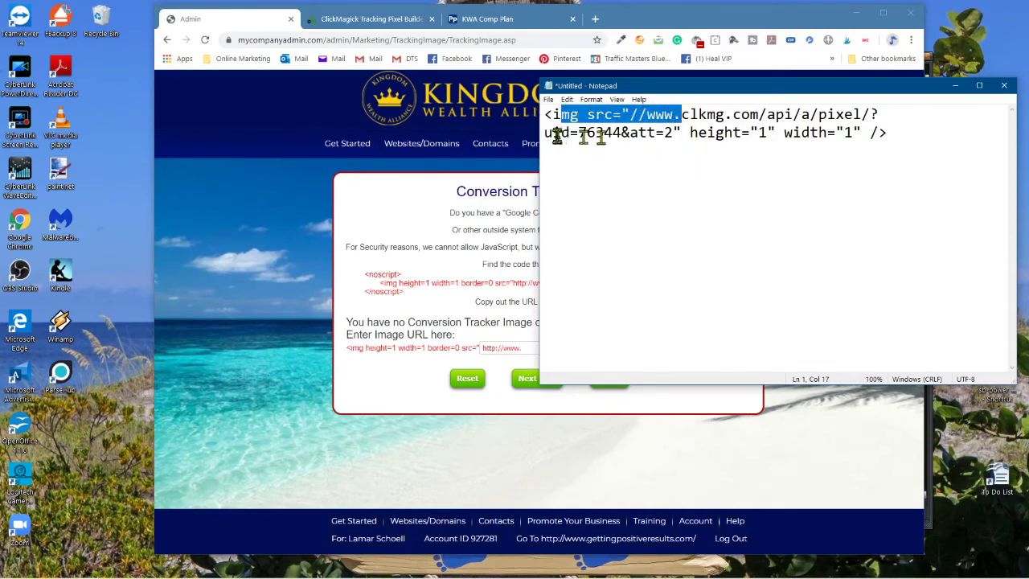
{"action": "left_click", "coordinate": [544, 113]}
{"action": "left_click_drag", "start_coordinate": [544, 113], "coordinate": [683, 117]}
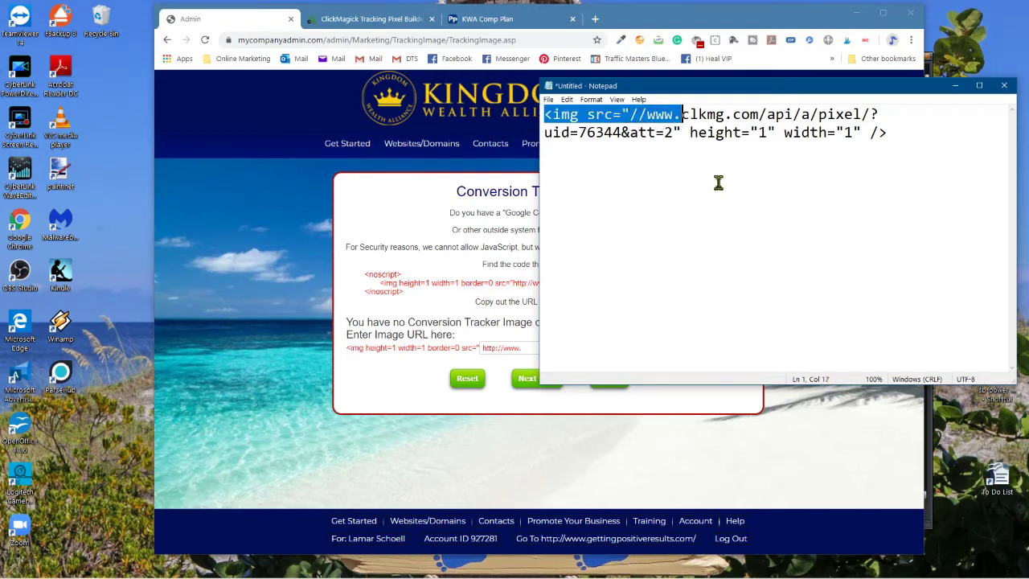
{"action": "left_click", "coordinate": [682, 114]}
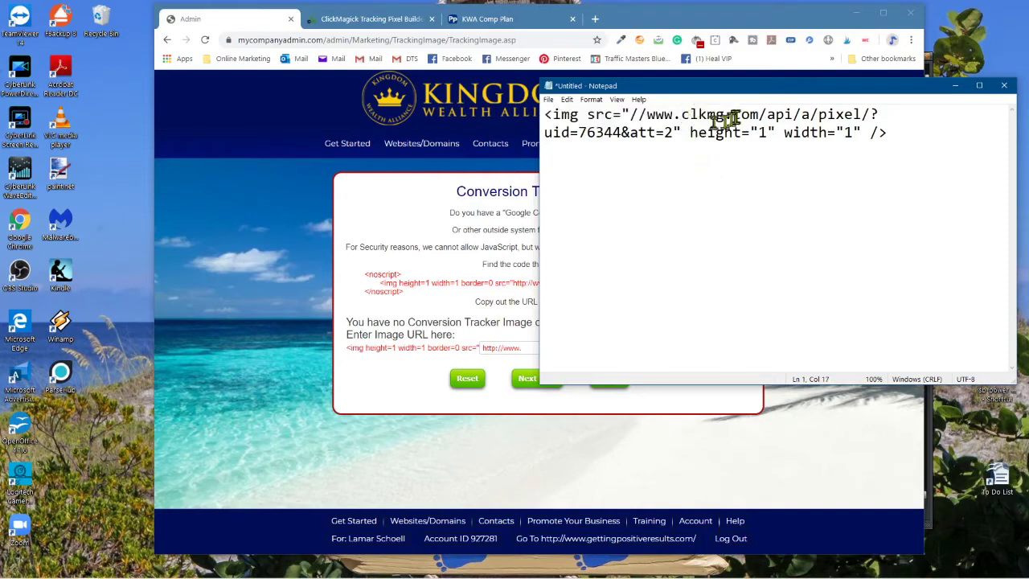
{"action": "left_click_drag", "start_coordinate": [682, 114], "coordinate": [884, 148]}
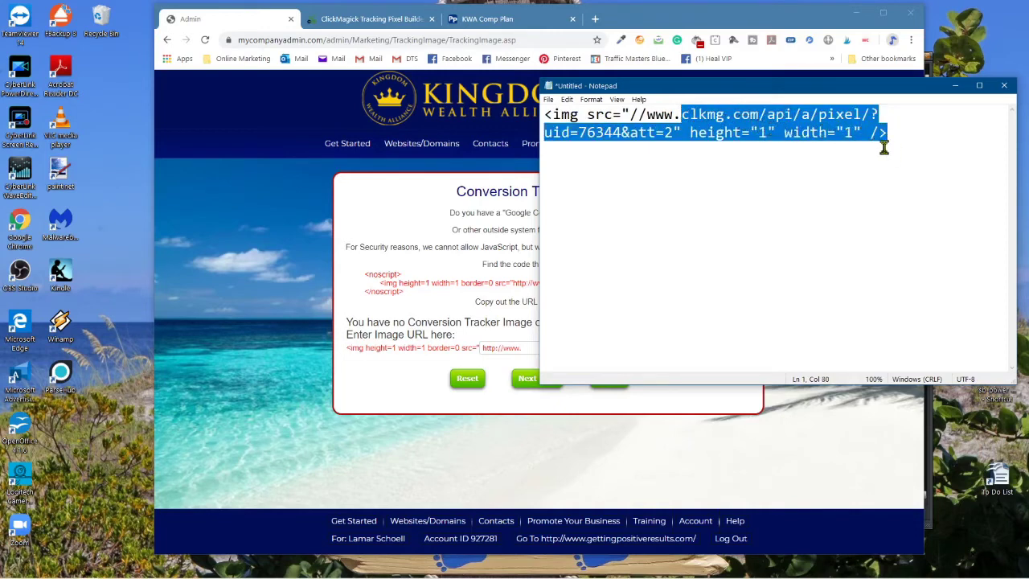
{"action": "right_click", "coordinate": [776, 121]}
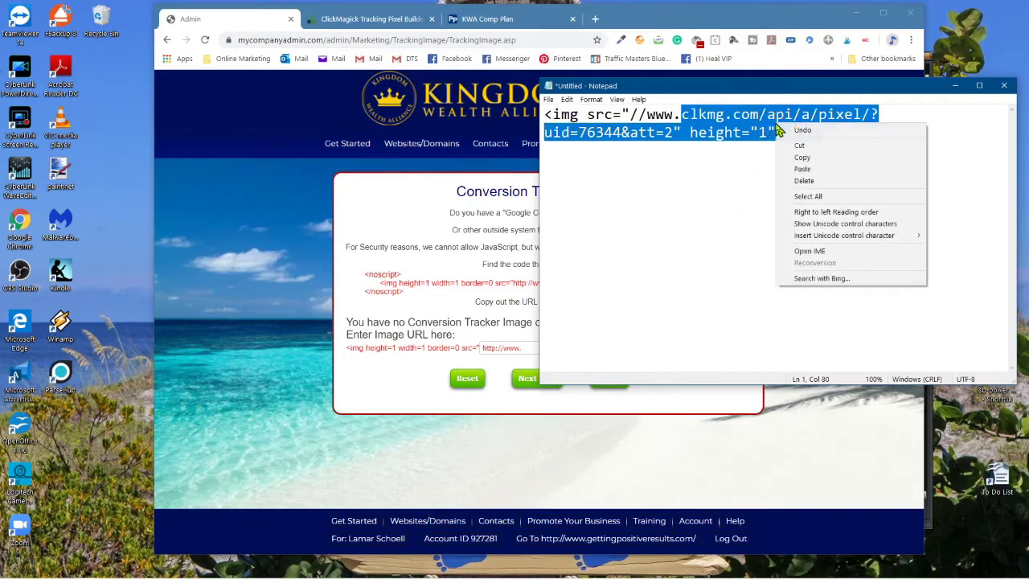
{"action": "left_click", "coordinate": [820, 159]}
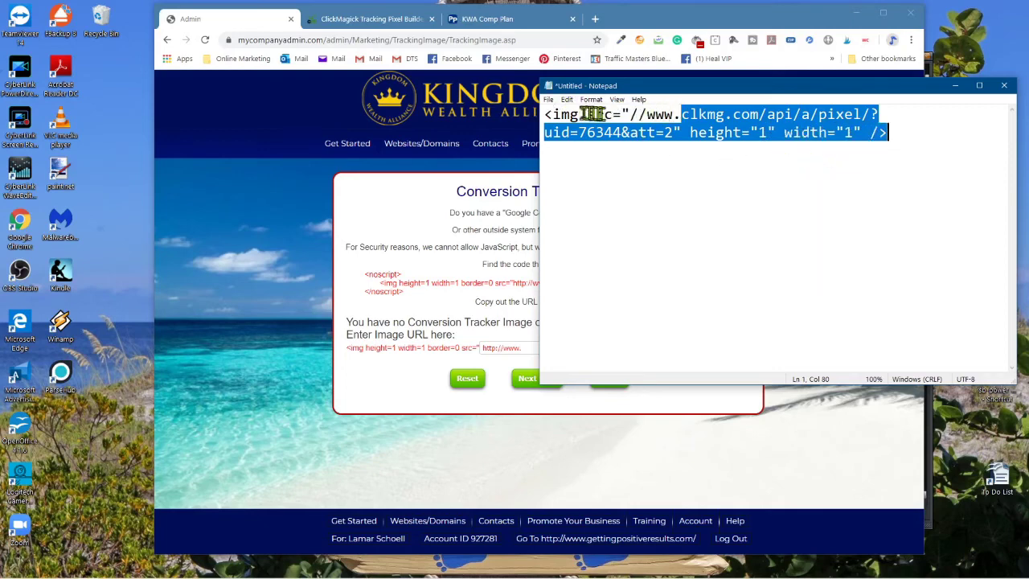
{"action": "left_click", "coordinate": [368, 386]}
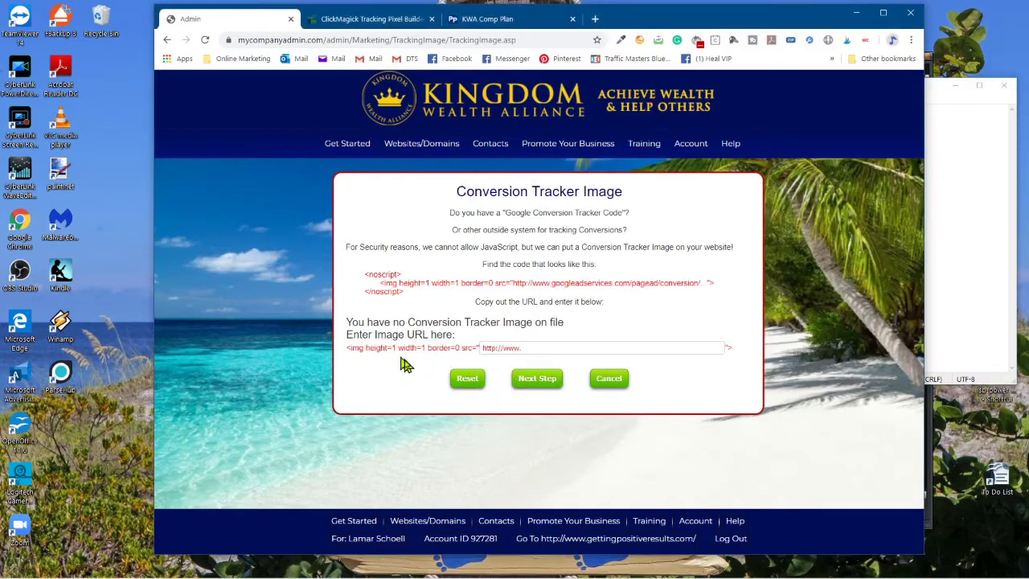
{"action": "left_click", "coordinate": [565, 348]}
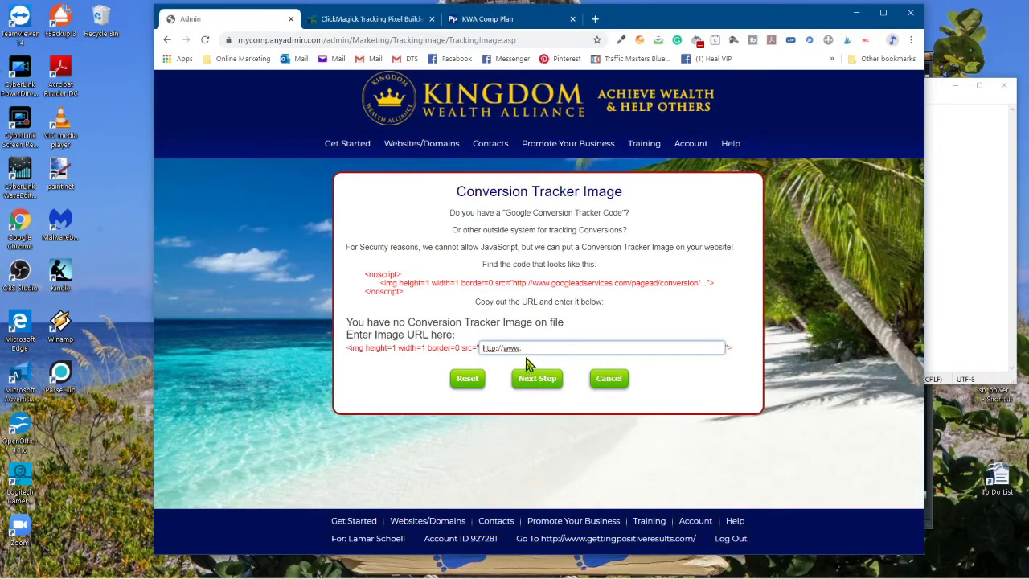
{"action": "right_click", "coordinate": [533, 348]}
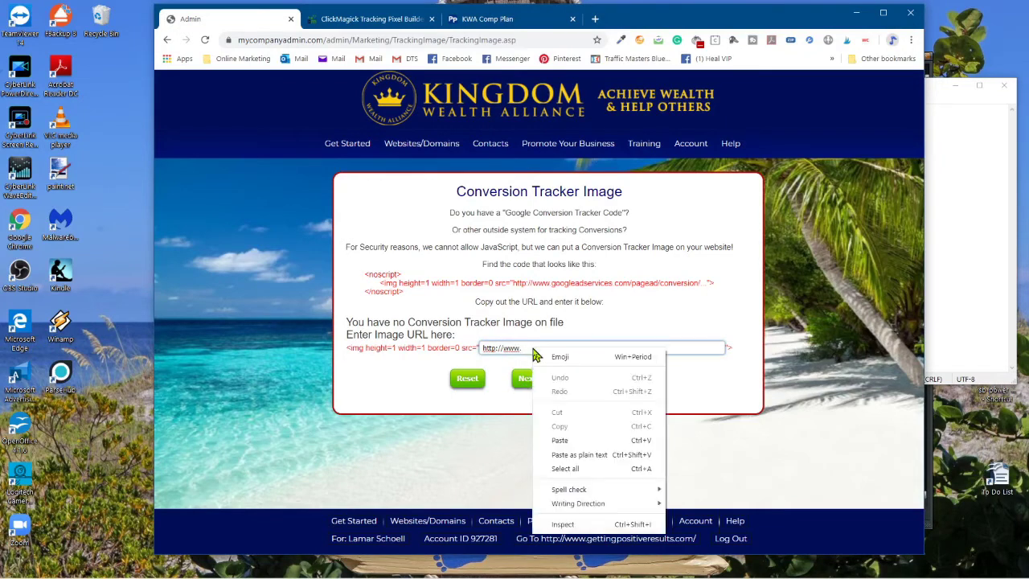
{"action": "left_click", "coordinate": [569, 440]}
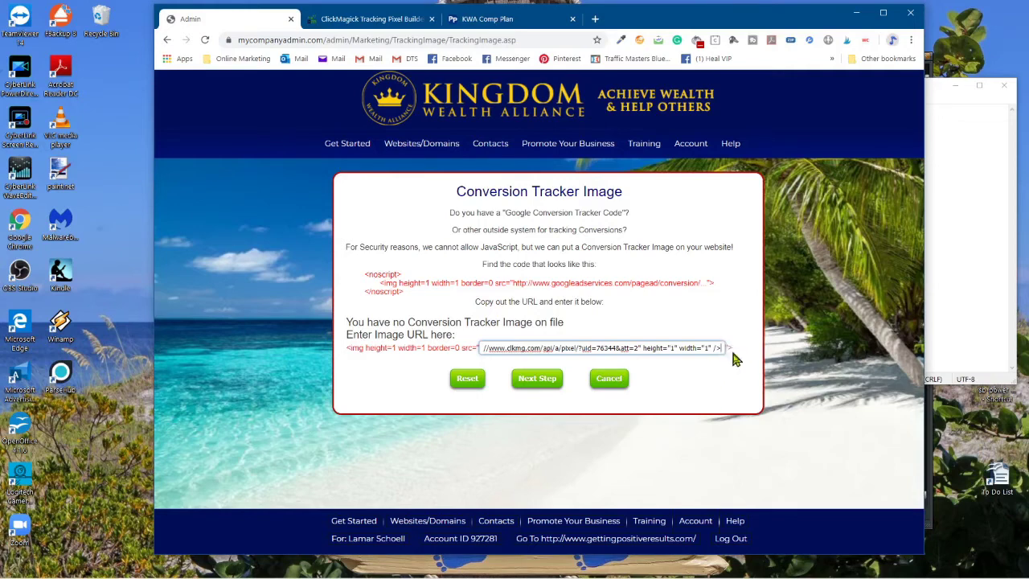
Step: Remove the closing quotation mark and "/>" from the end of the pasted image URL and submit it for checking
{"action": "left_click_drag", "start_coordinate": [716, 348], "coordinate": [896, 310]}
{"action": "key", "text": "BackSpace"}
{"action": "key", "text": "BackSpace"}
{"action": "key", "text": "BackSpace"}
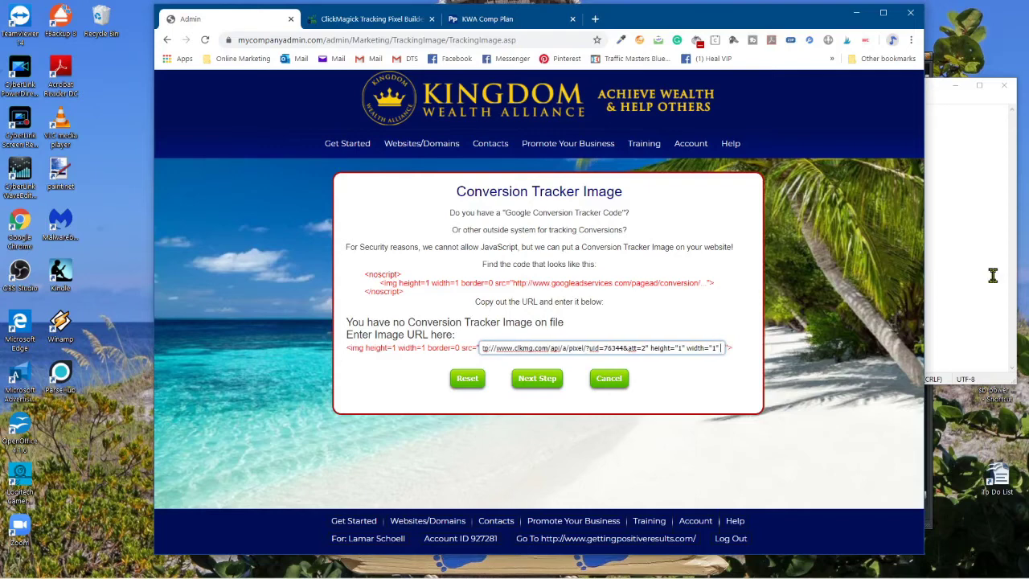
{"action": "key", "text": "BackSpace"}
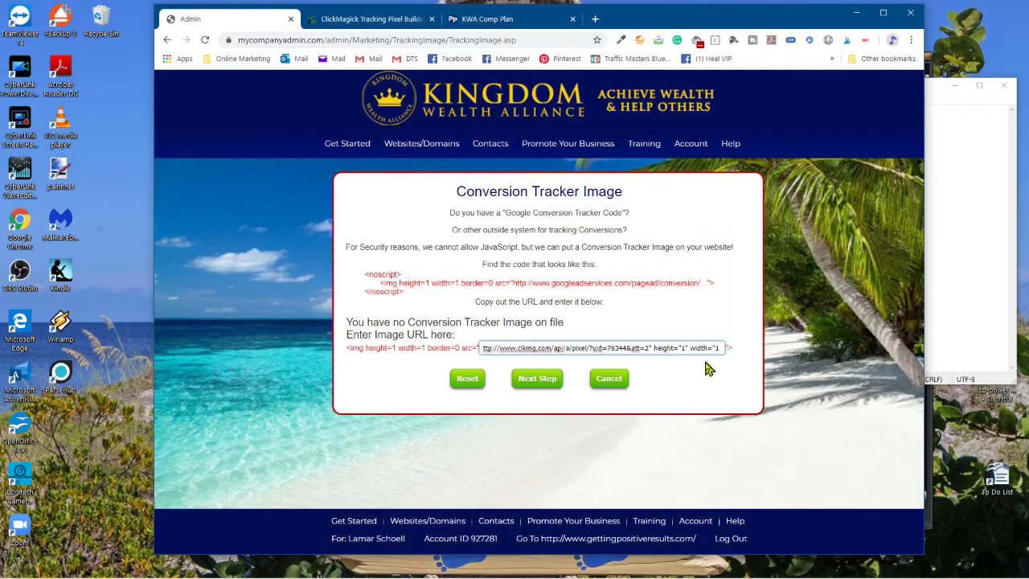
{"action": "left_click", "coordinate": [537, 378]}
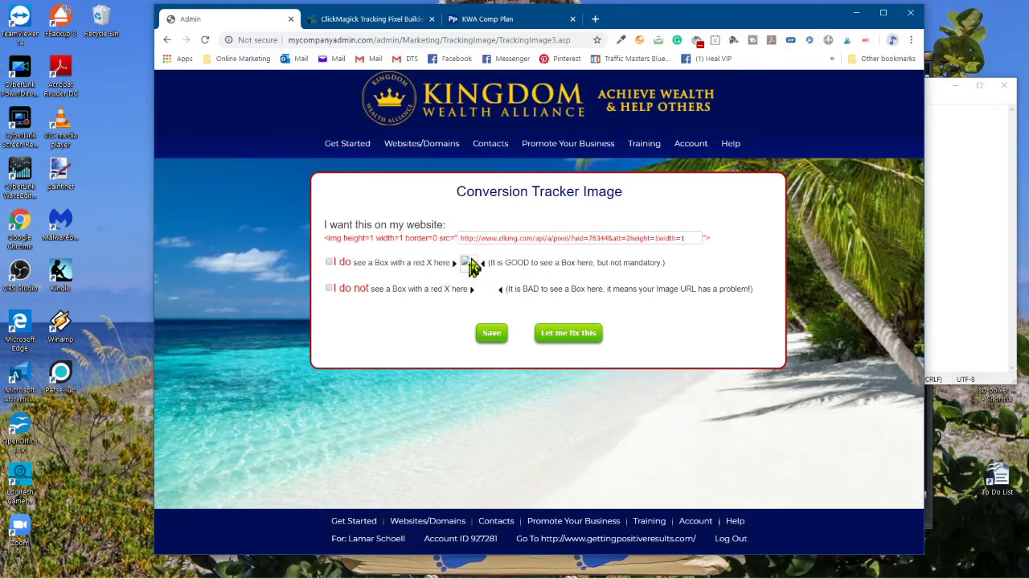
Step: Tick both the "I do" and "I do not" red X box confirmations, save the tracker image, and return to save it once more
{"action": "left_click", "coordinate": [329, 263]}
{"action": "left_click", "coordinate": [459, 239]}
{"action": "left_click", "coordinate": [484, 239]}
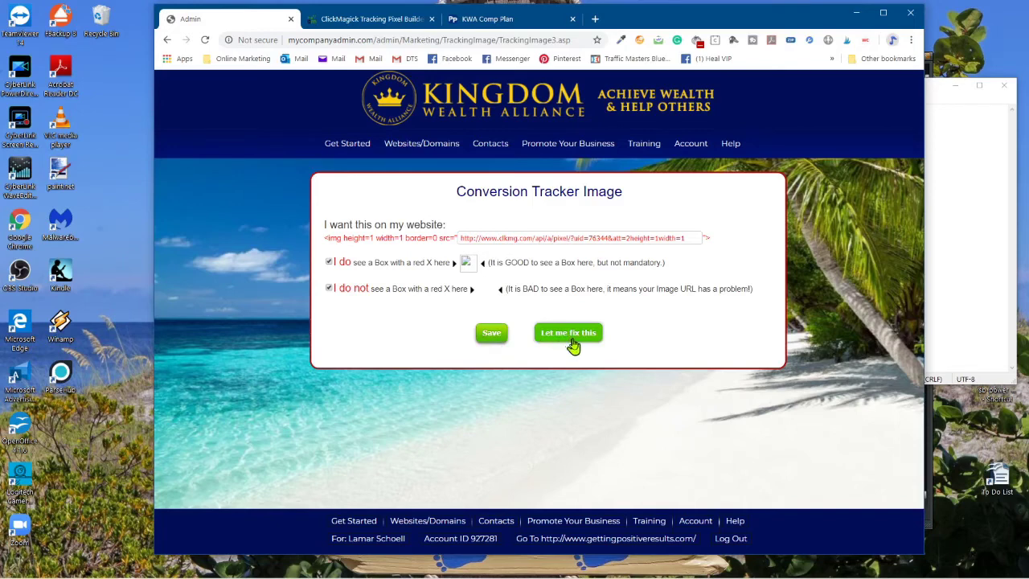
{"action": "left_click", "coordinate": [493, 334]}
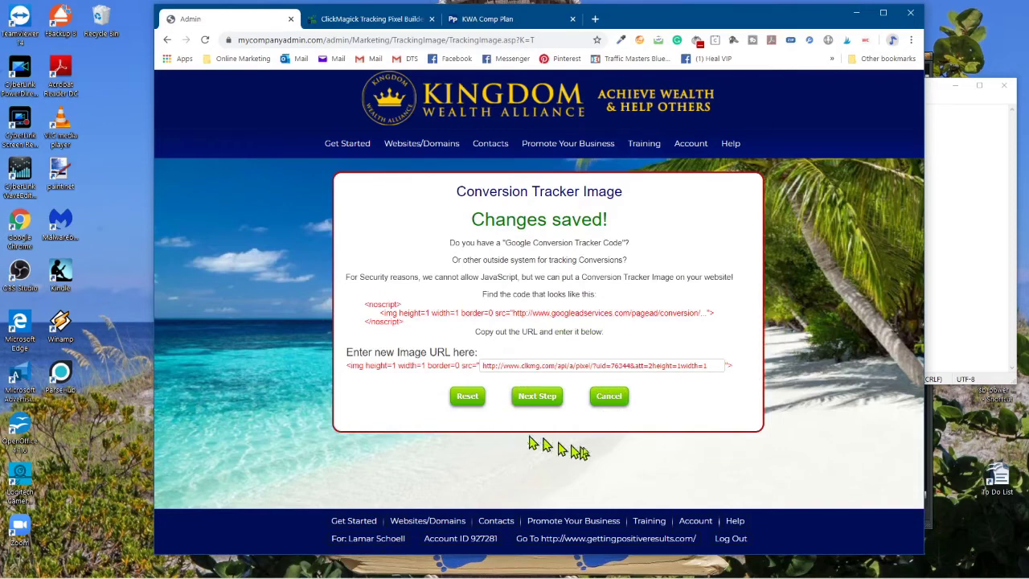
{"action": "left_click", "coordinate": [609, 399]}
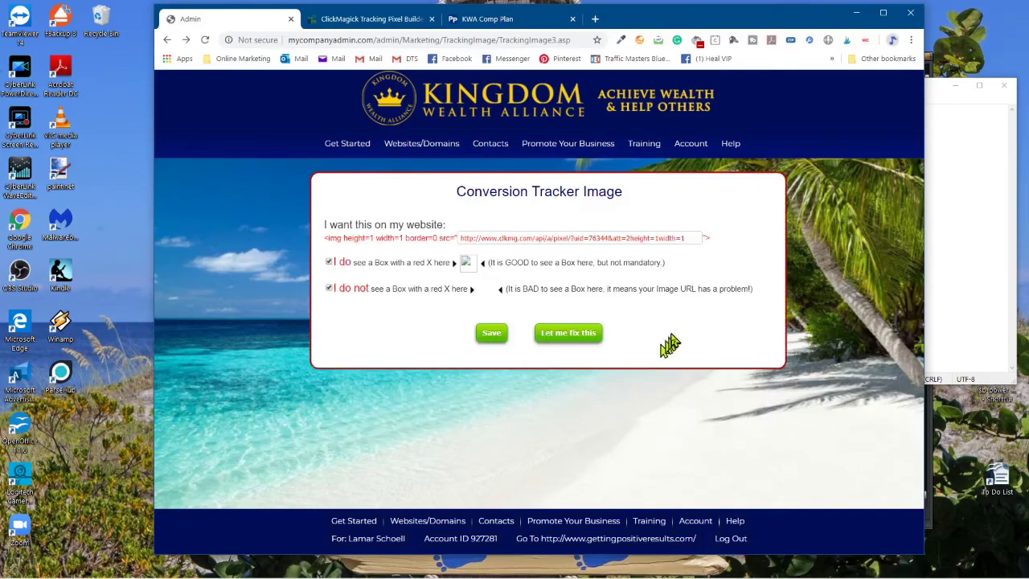
{"action": "left_click", "coordinate": [492, 334]}
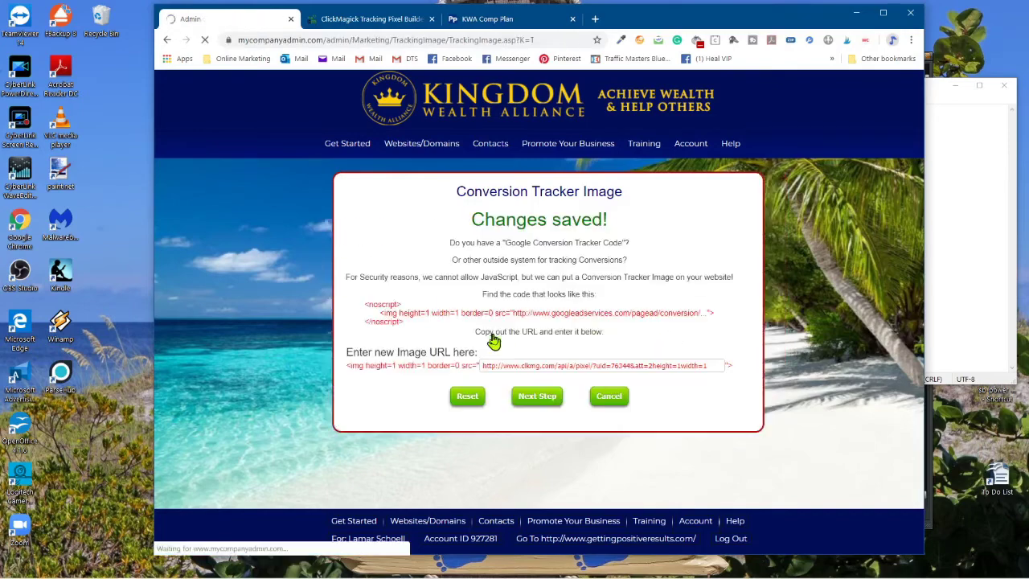